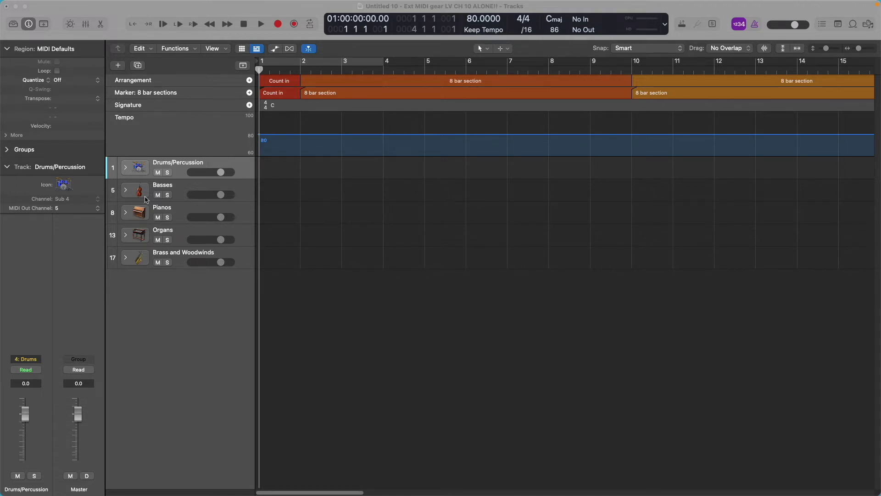
View the tracks inside the Drums/Percussion stack and collapse the stack again.
left_click(124, 167)
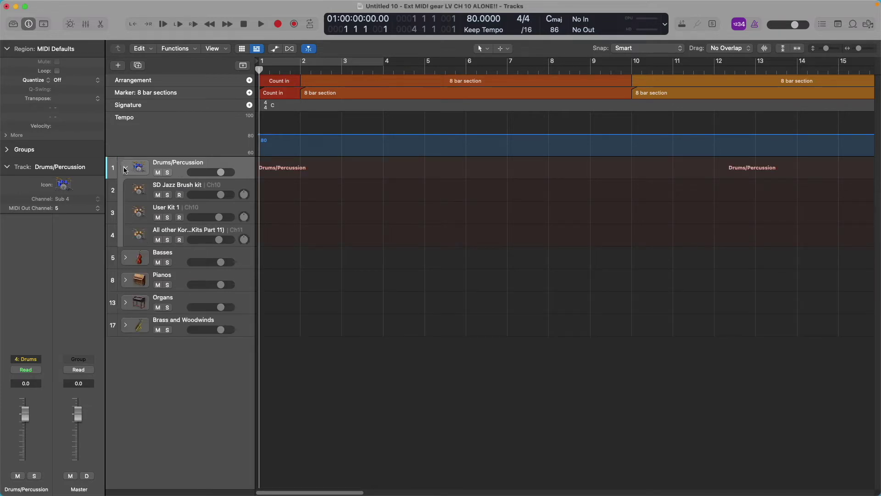
left_click(125, 167)
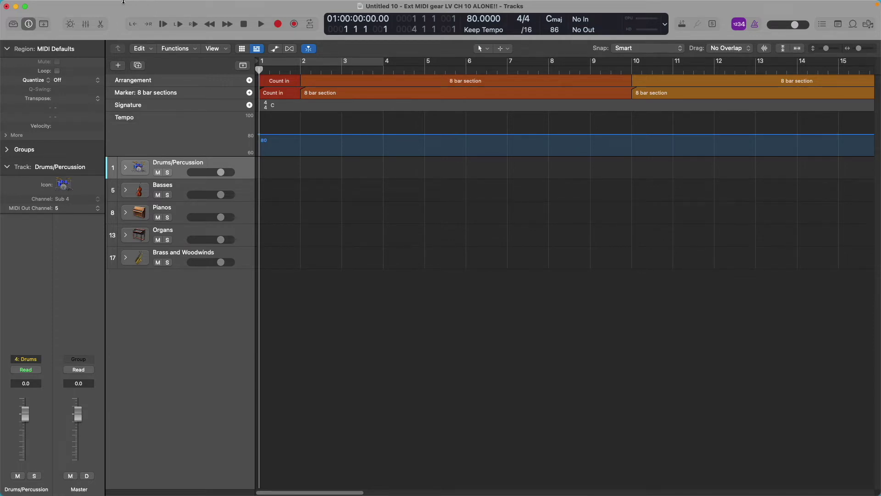
Open the project's MIDI synchronization settings and select Akai XR20 as the first sync destination.
mouse_move(124, 4)
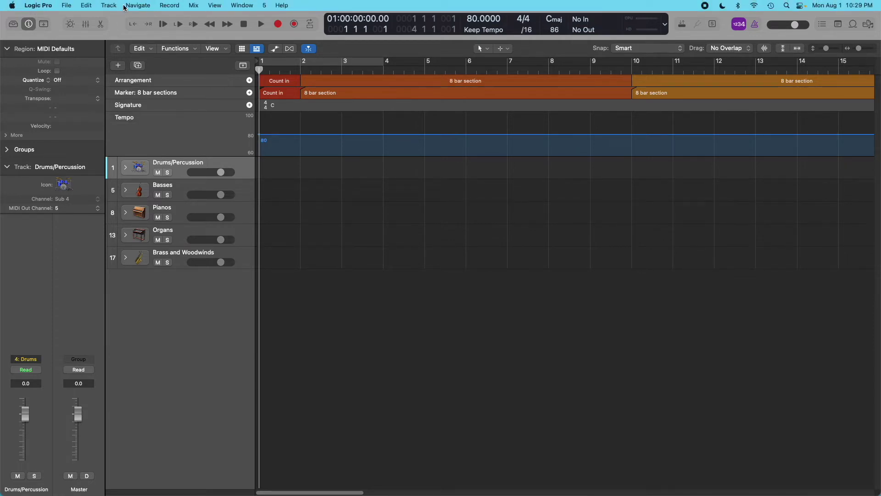
left_click(67, 5)
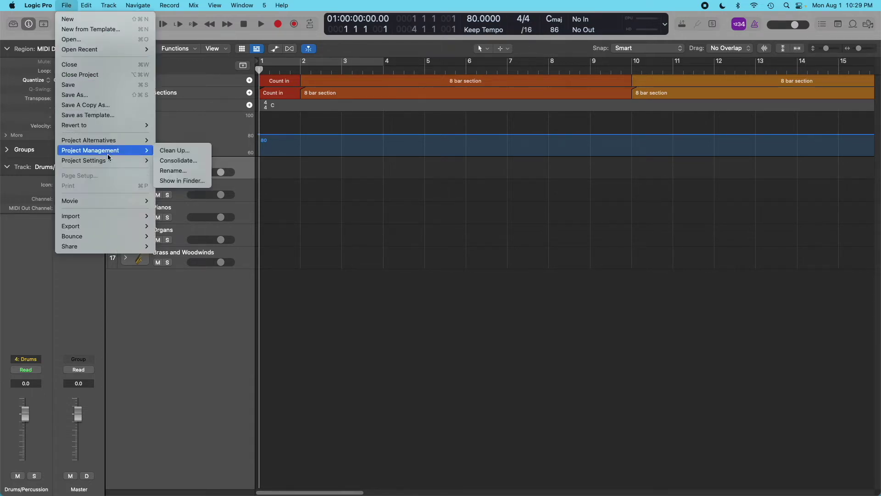
mouse_move(108, 163)
left_click(174, 170)
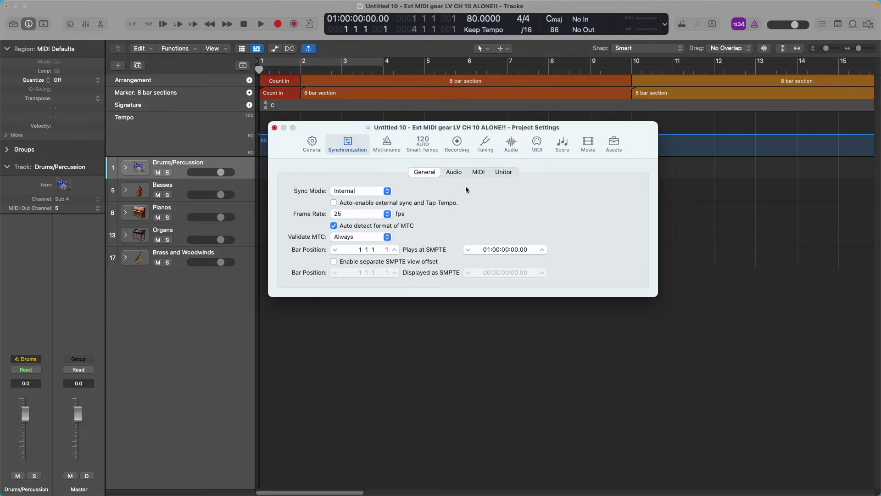
left_click(482, 172)
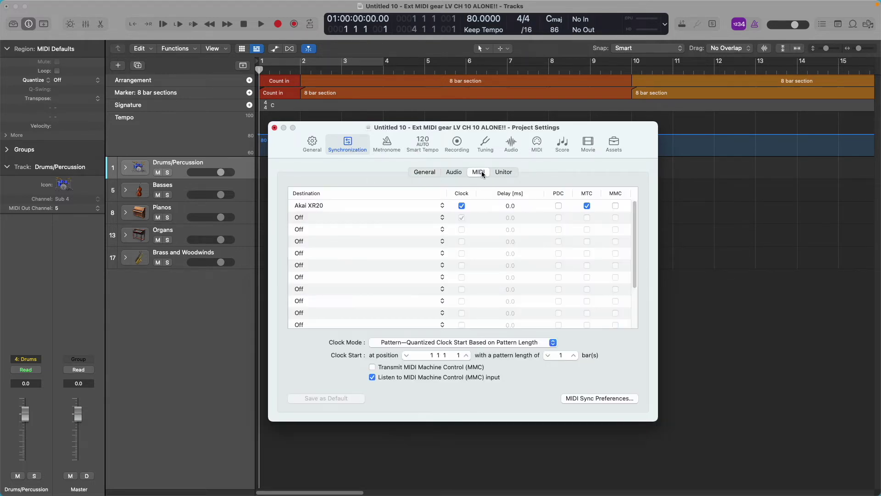
left_click(442, 206)
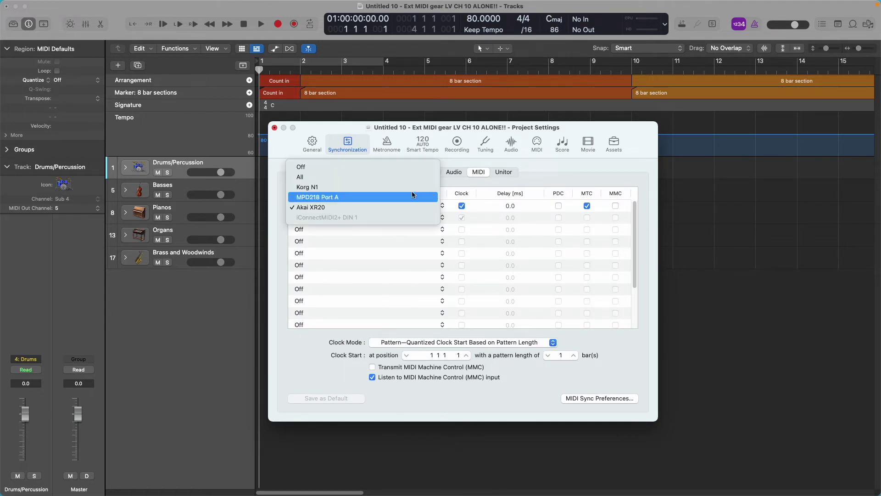
left_click(393, 167)
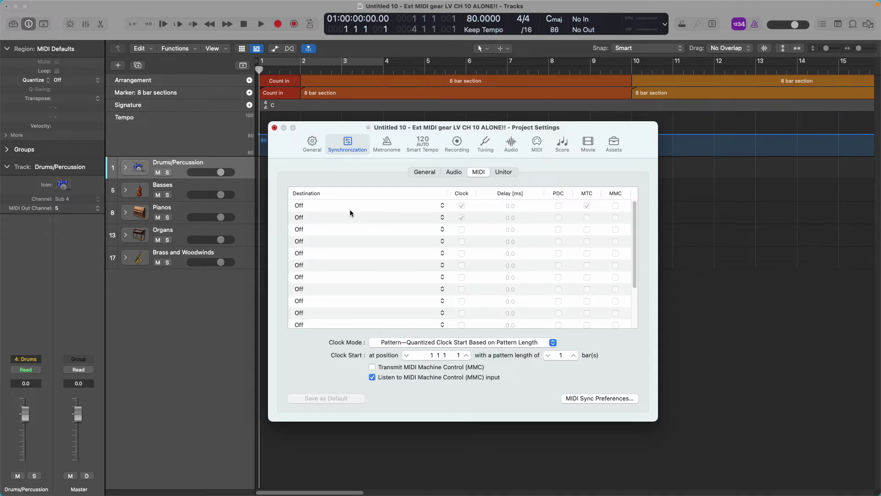
left_click(444, 207)
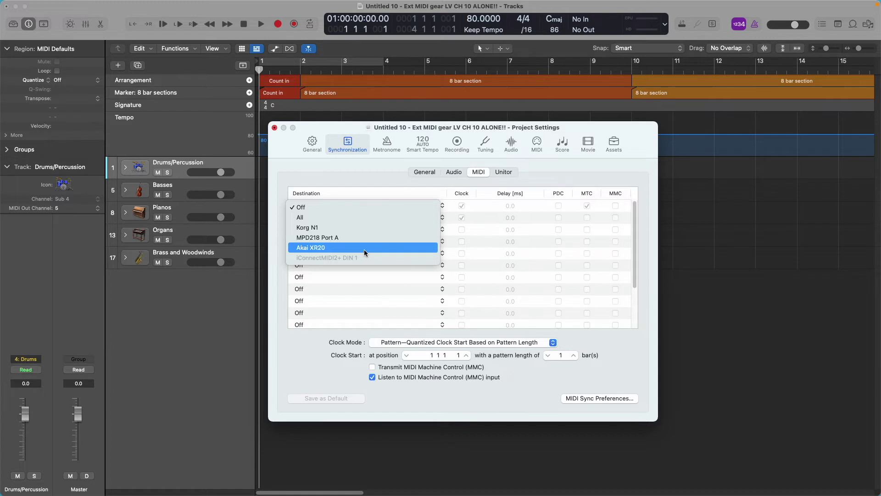
left_click(340, 247)
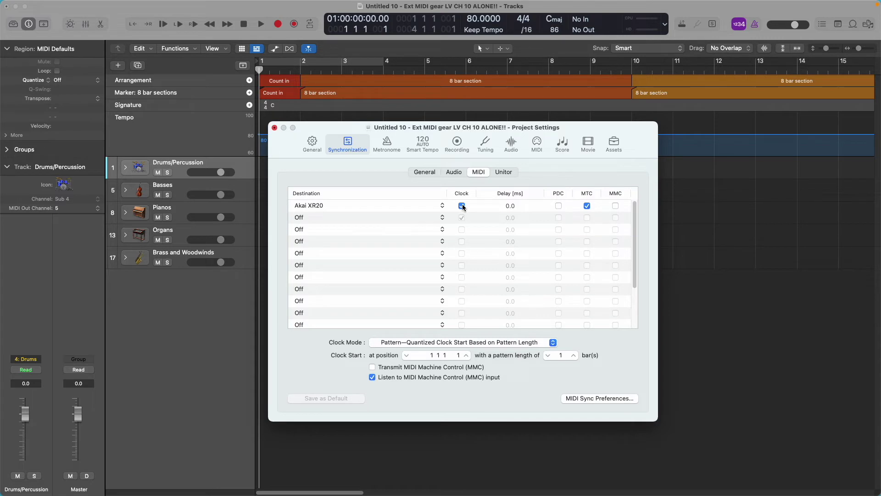
Keep MTC enabled for the Akai XR20, choose the Pattern—Quantized Clock Start Based on Pattern Length clock mode, and close the settings.
left_click(588, 206)
left_click(588, 206)
left_click(553, 343)
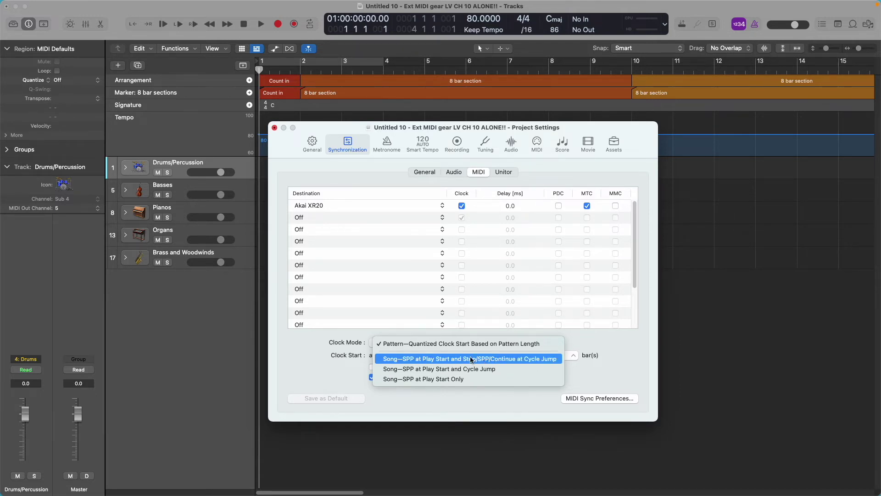
left_click(409, 344)
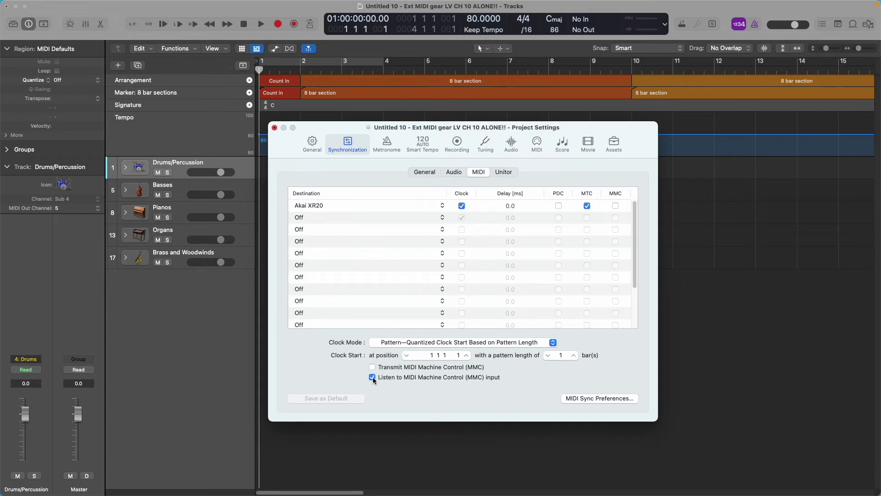
left_click(274, 128)
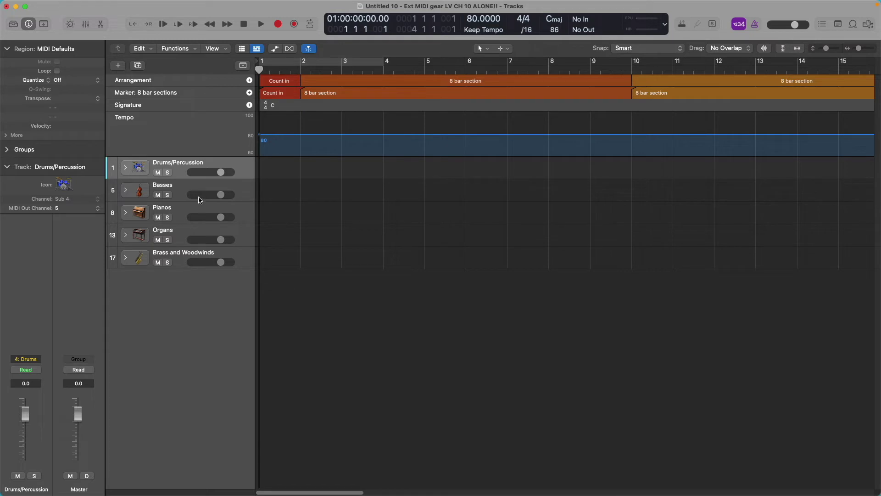
Play the project from the start to test the sync, stop it, and return the playhead to bar 1.
left_click(261, 24)
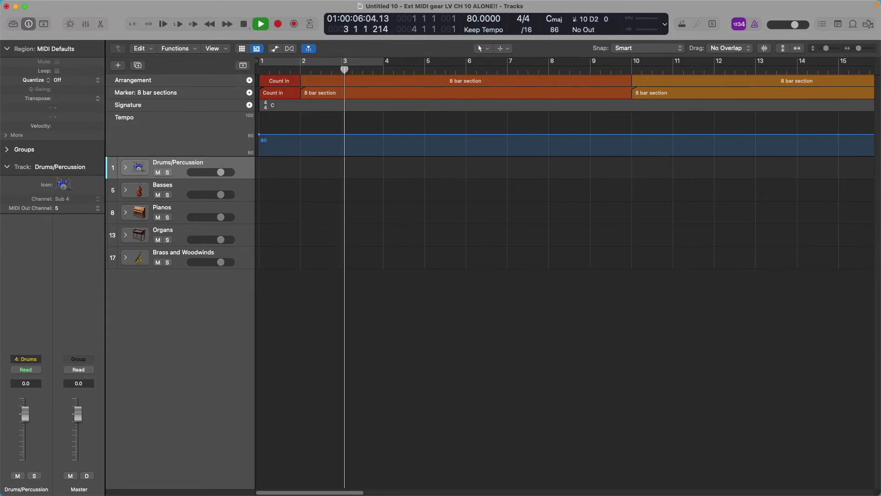
left_click(245, 24)
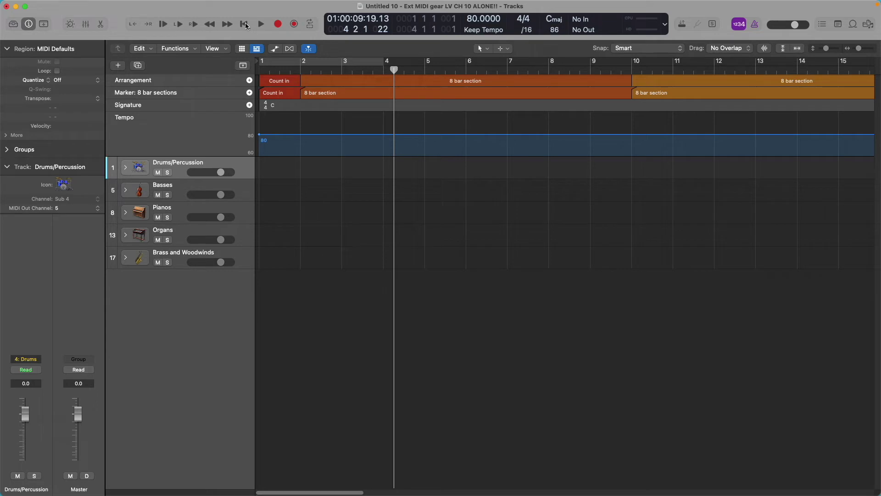
left_click(245, 24)
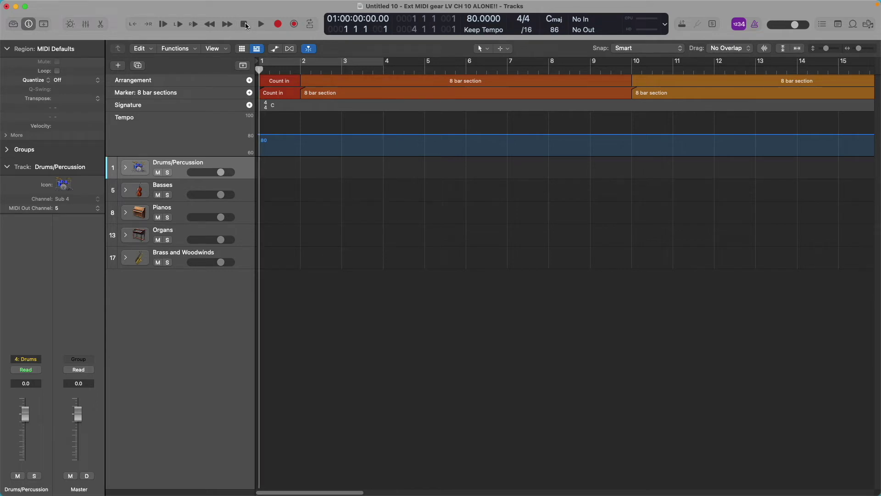
Start playback and set the project tempo to 60 BPM while it runs.
left_click(260, 25)
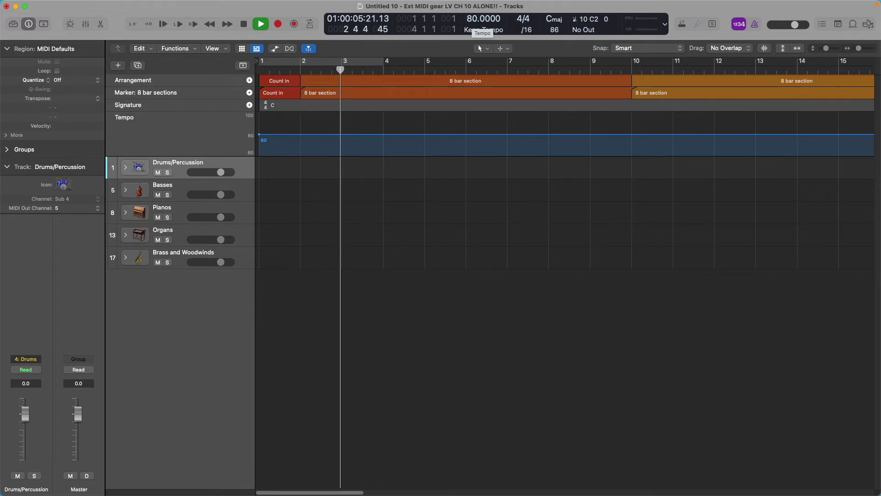
double_click(473, 17)
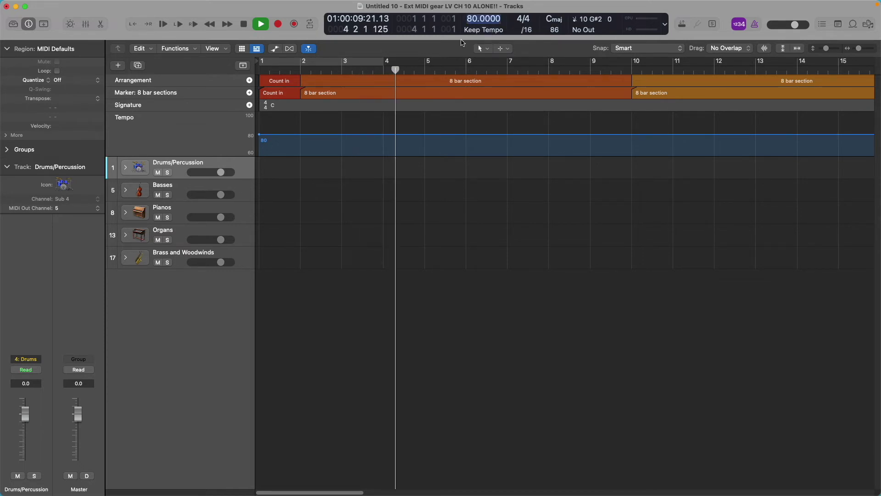
type("60")
key("Return")
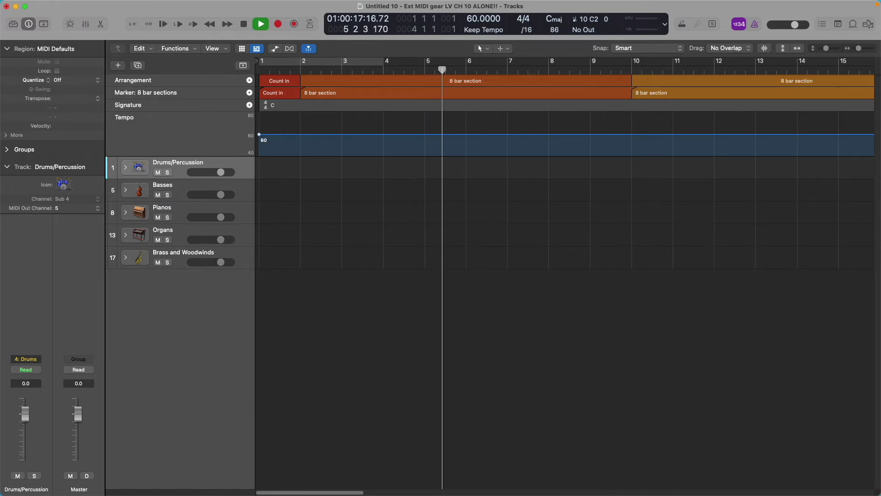
Set the project tempo to 120 BPM during playback and stop the transport.
double_click(485, 19)
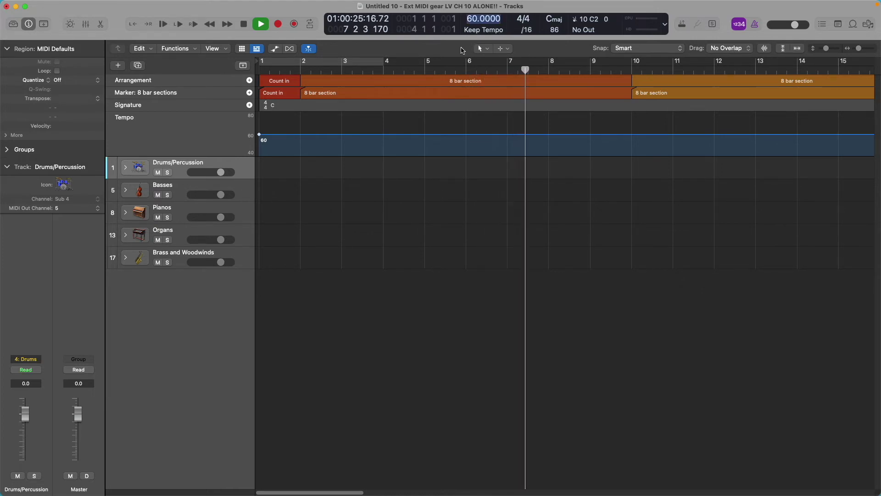
type("120")
key("Return")
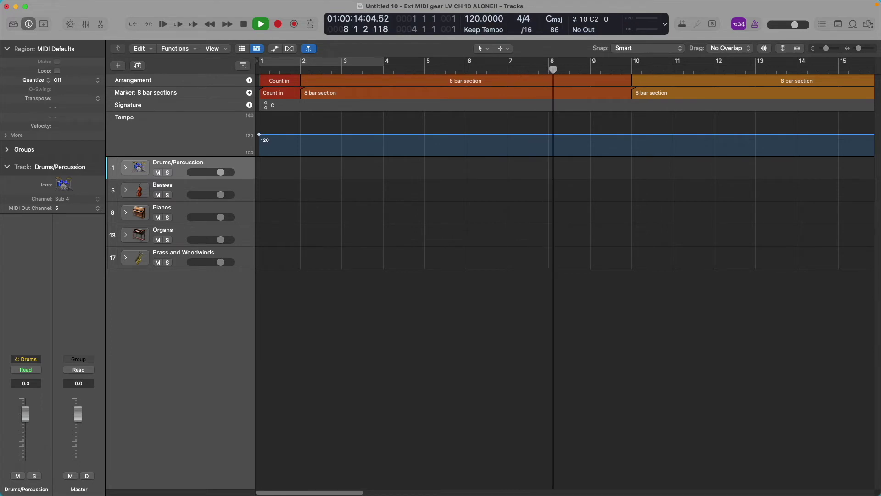
left_click(245, 25)
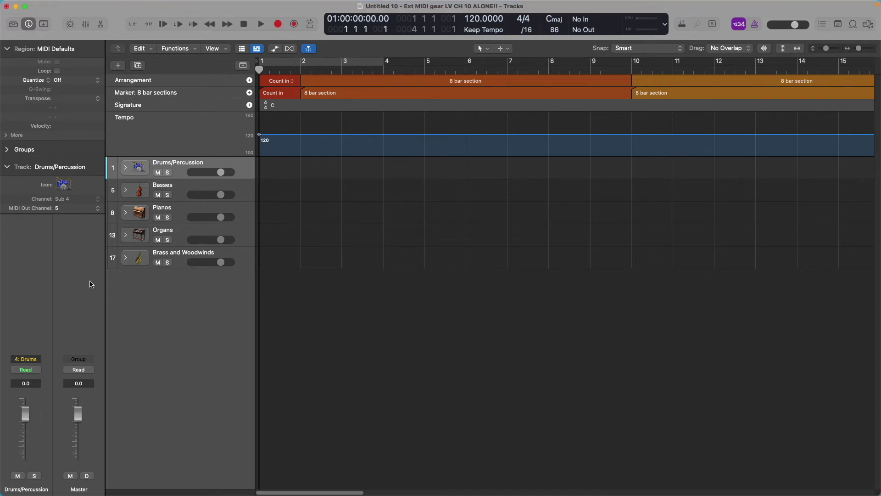
Play the project from the beginning twice to check the synced start, stopping after each run.
left_click(260, 24)
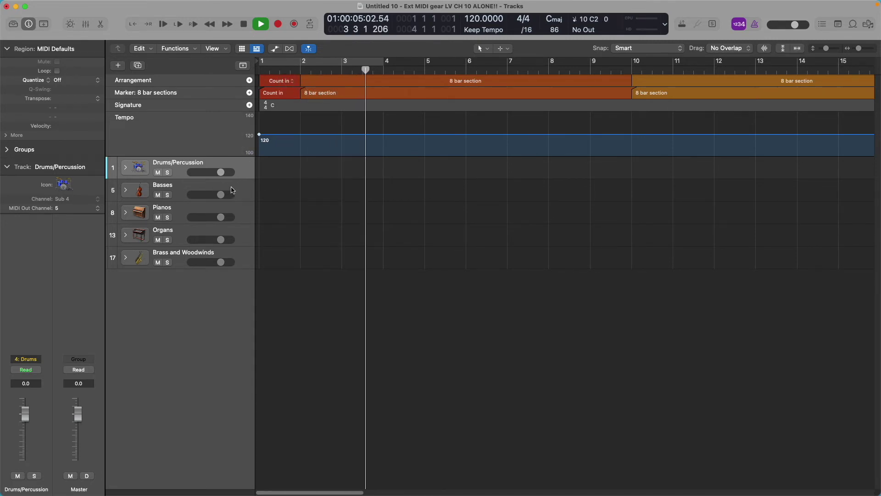
left_click(244, 25)
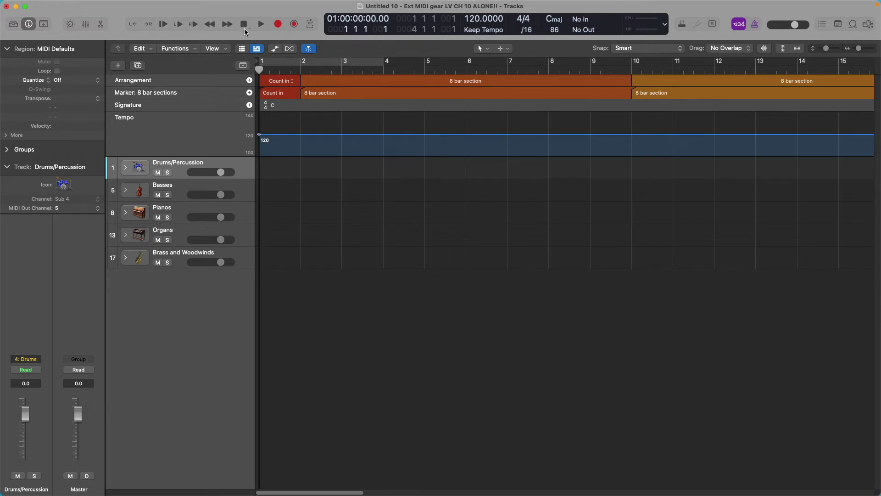
left_click(260, 24)
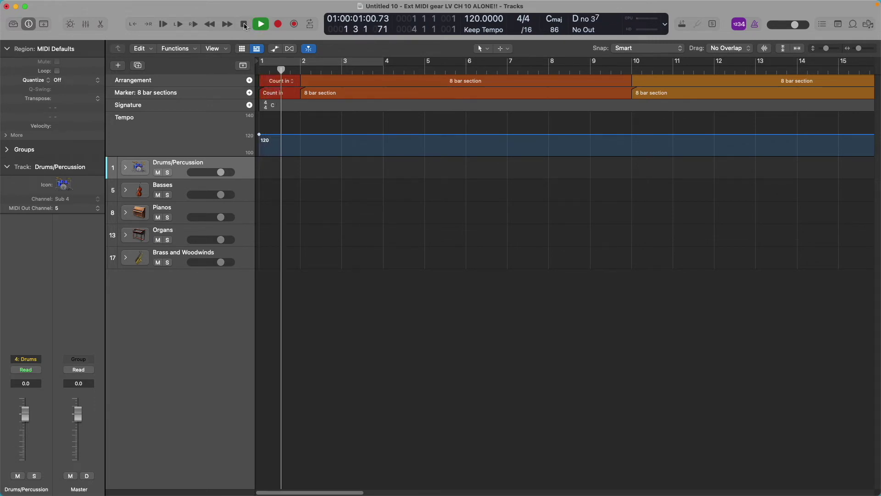
left_click(244, 25)
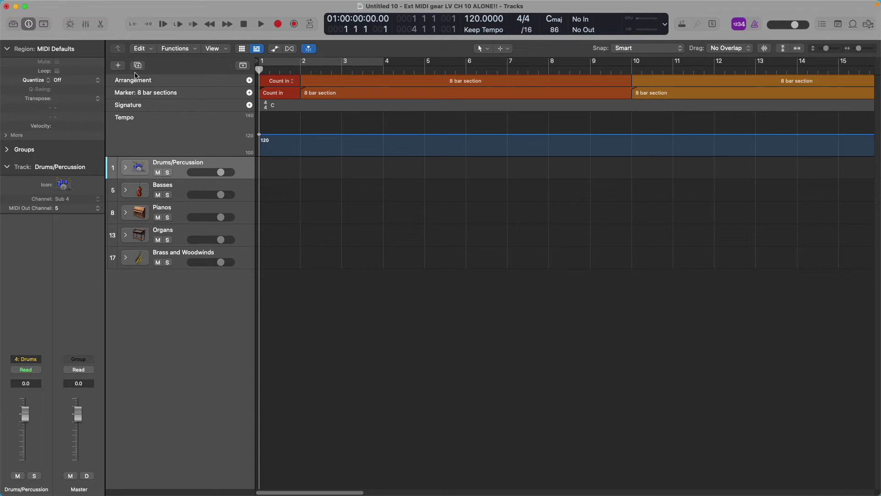
Create one External MIDI track with its MIDI destination set to Akai XR20 channel 10.
left_click(117, 66)
left_click(118, 66)
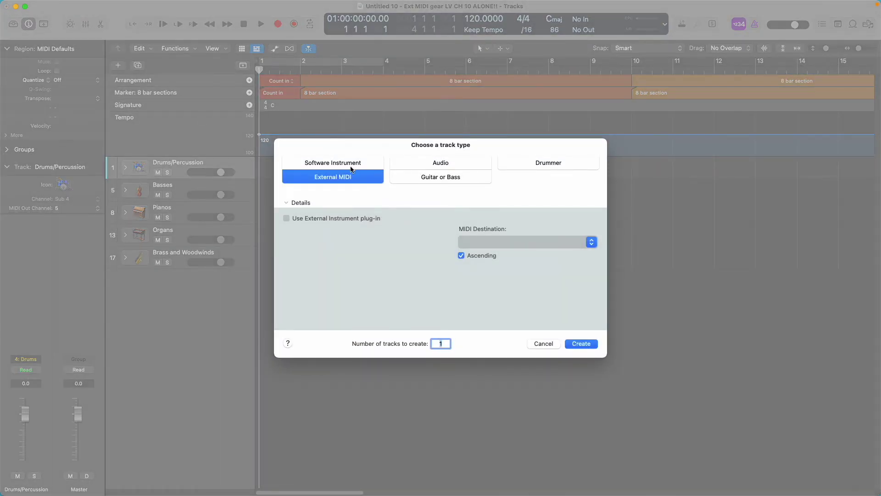
left_click(591, 243)
mouse_move(539, 271)
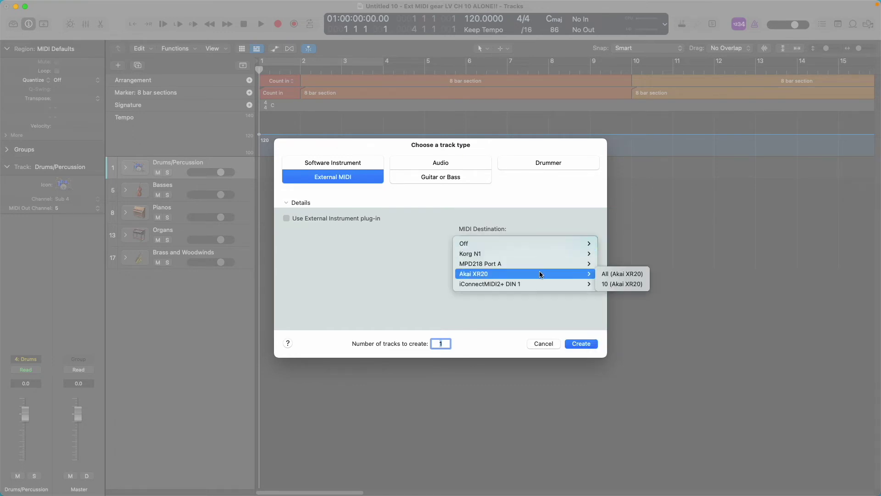
left_click(612, 285)
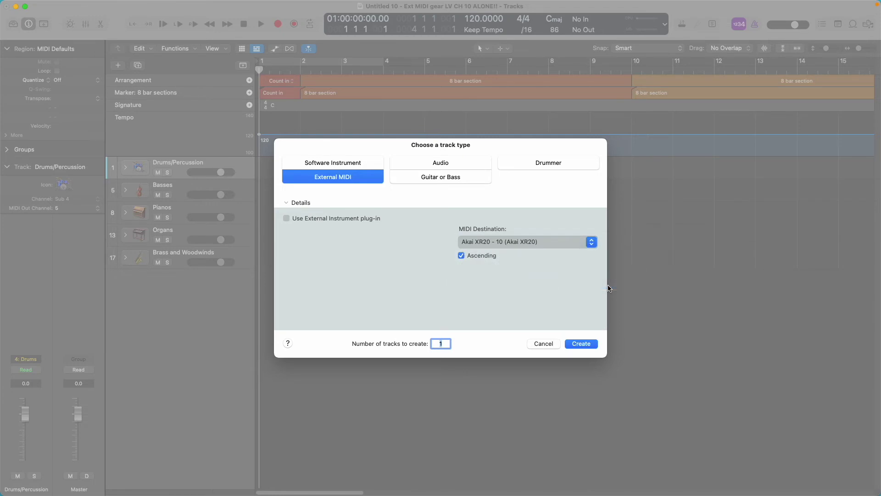
left_click(581, 343)
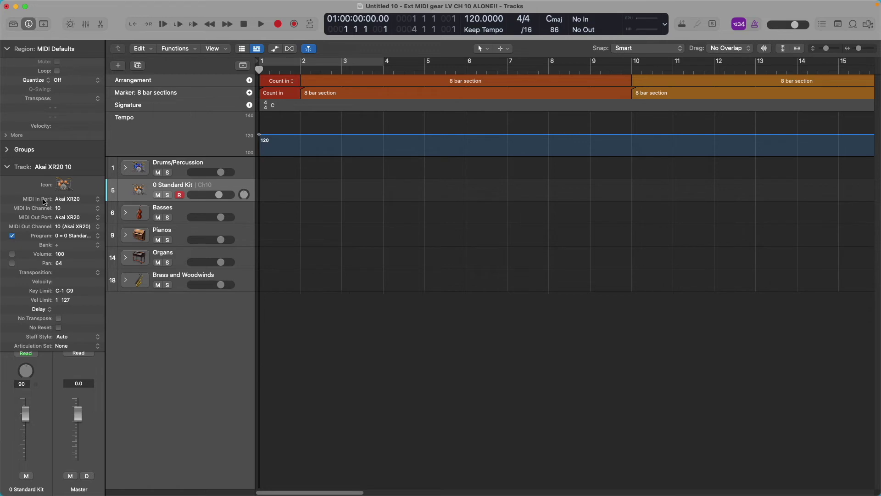
Check the new track's MIDI In and Out port and channel choices, keeping Akai XR20 for both ports and 10 for both channels.
left_click(99, 201)
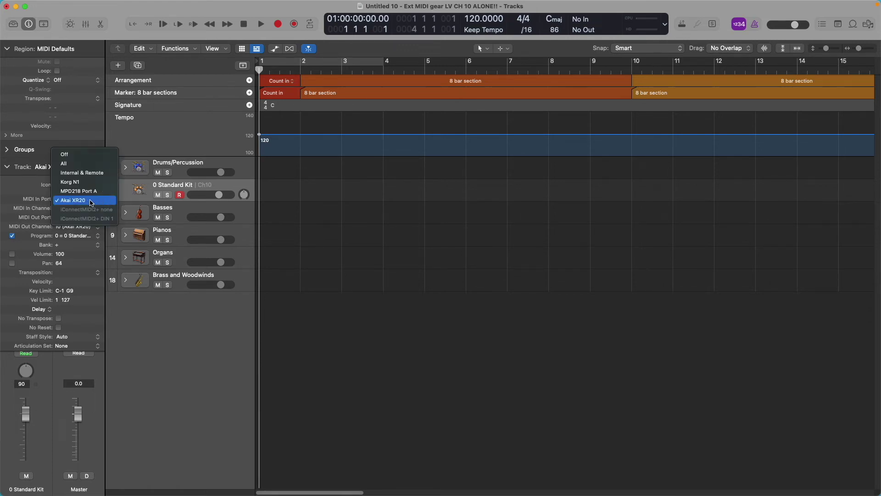
left_click(91, 202)
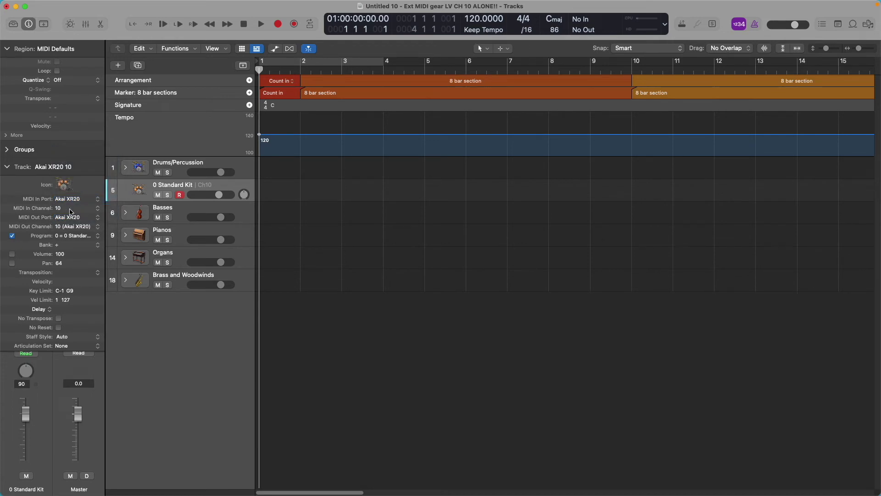
left_click(99, 211)
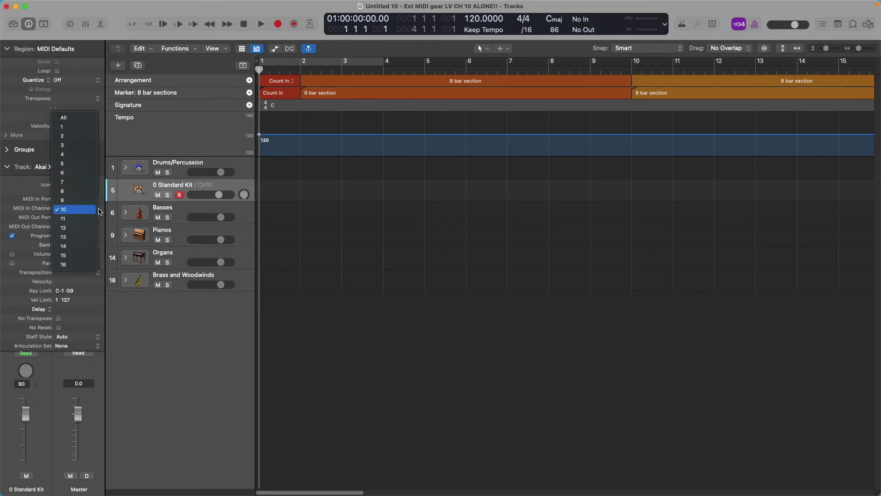
left_click(75, 211)
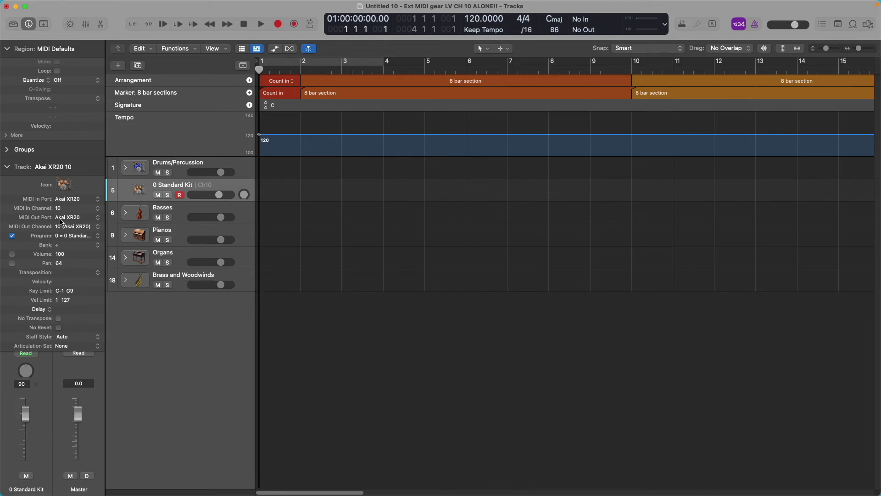
left_click(98, 218)
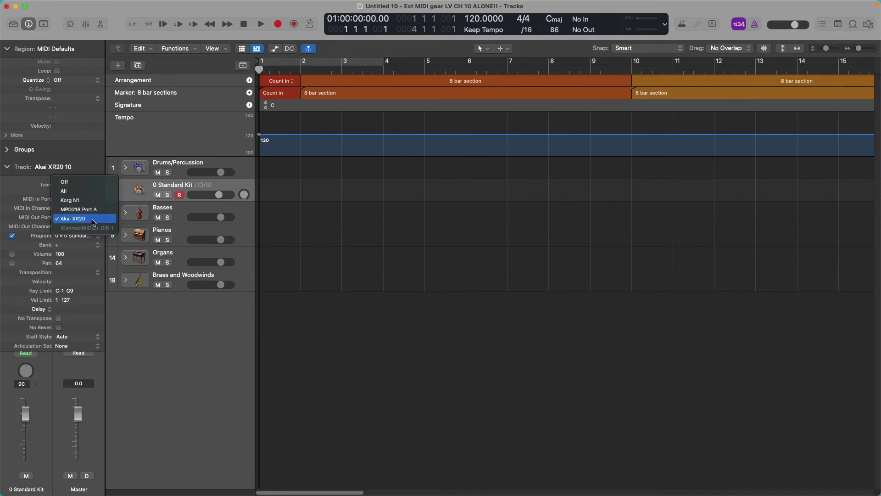
left_click(98, 218)
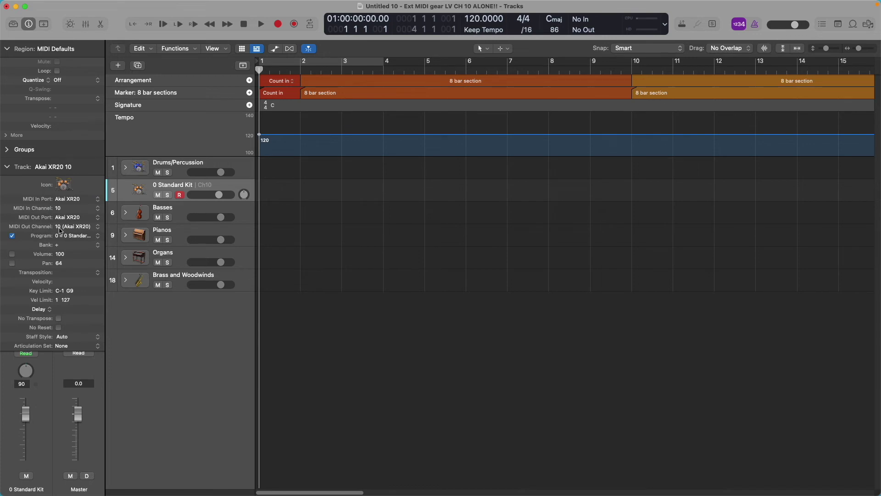
left_click(97, 230)
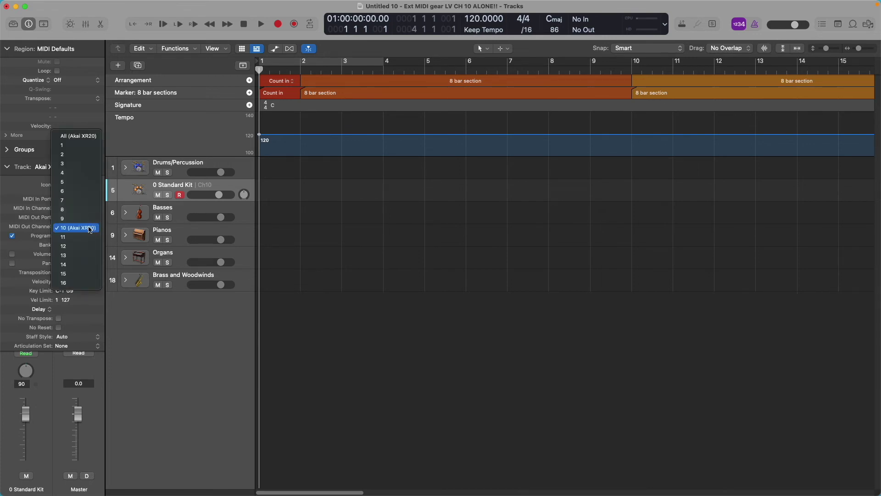
left_click(87, 231)
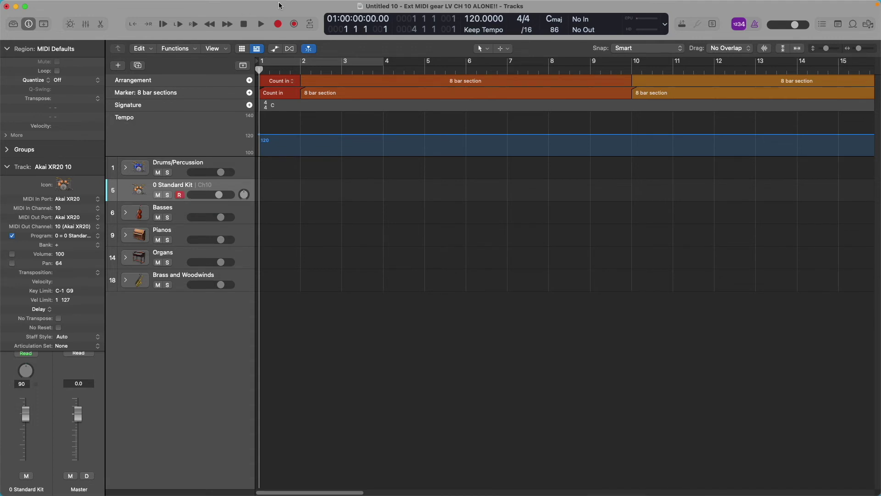
Play the project briefly from the start to hear the synced drum machine, and look at the recording count-in options.
left_click(262, 25)
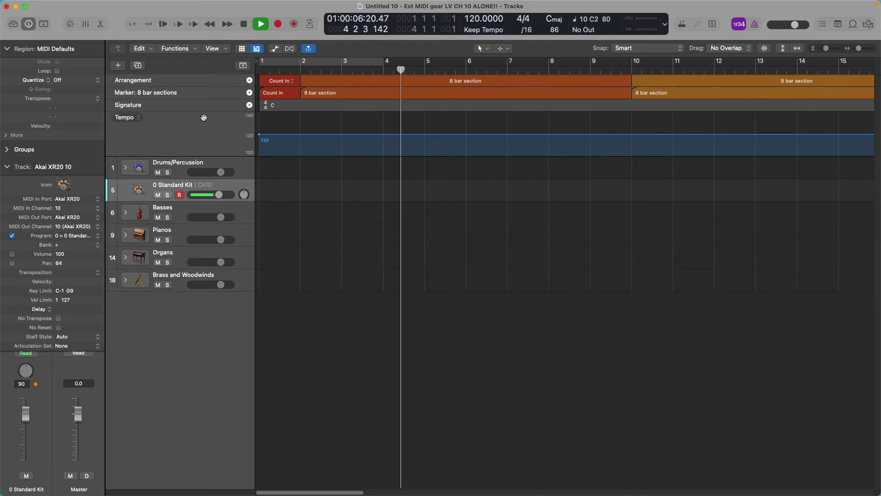
left_click(245, 24)
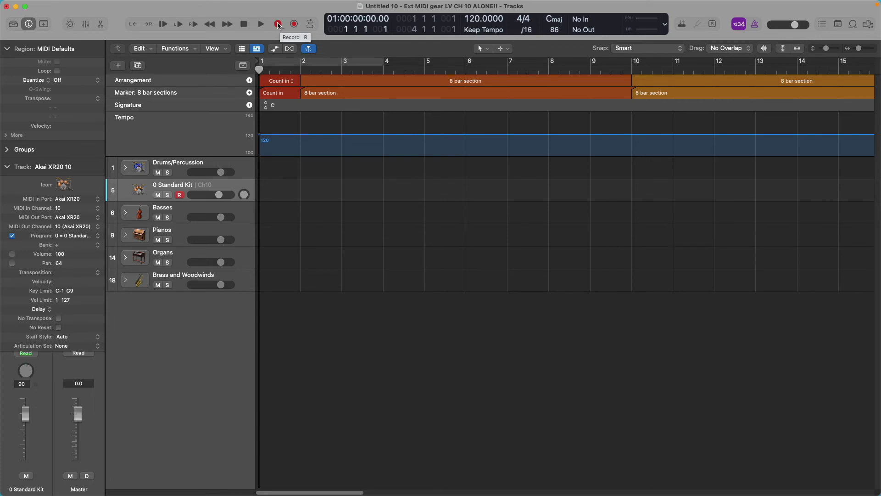
left_click(168, 6)
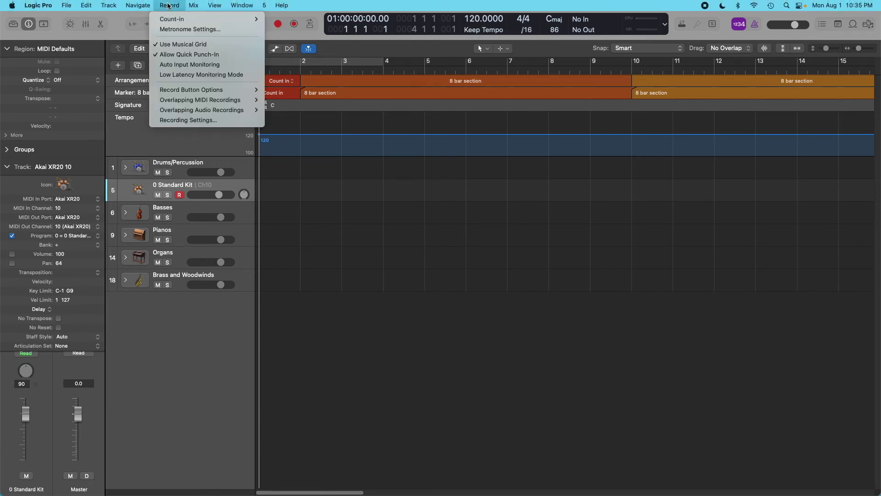
mouse_move(182, 18)
left_click(270, 24)
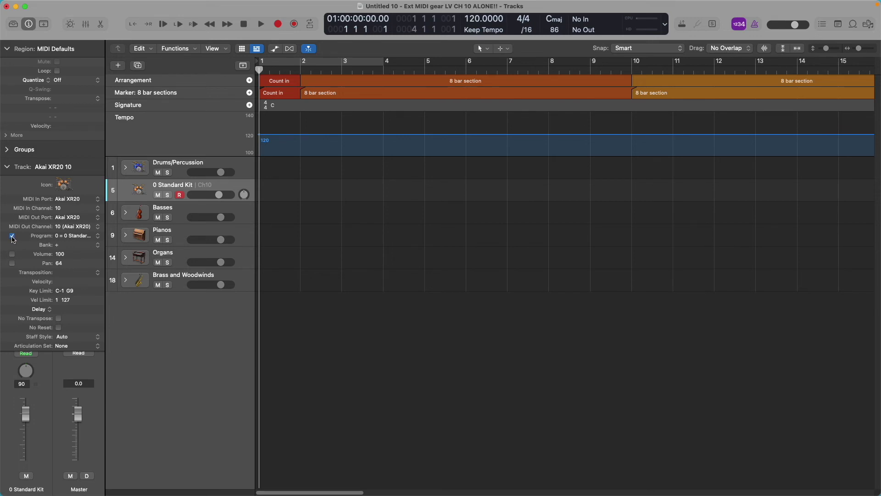
Change the Akai XR20 track's program to 1 Standard Kit 2 and audition it with a short playback.
left_click(99, 238)
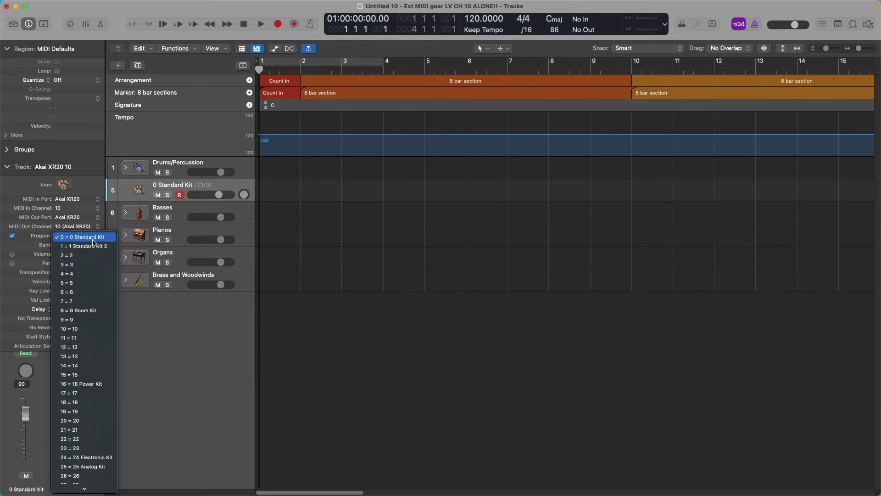
left_click(98, 238)
left_click(99, 238)
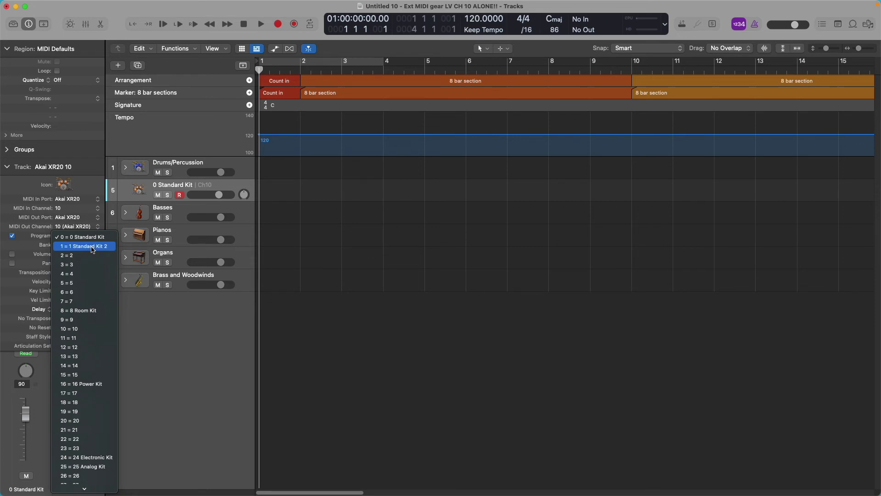
left_click(89, 247)
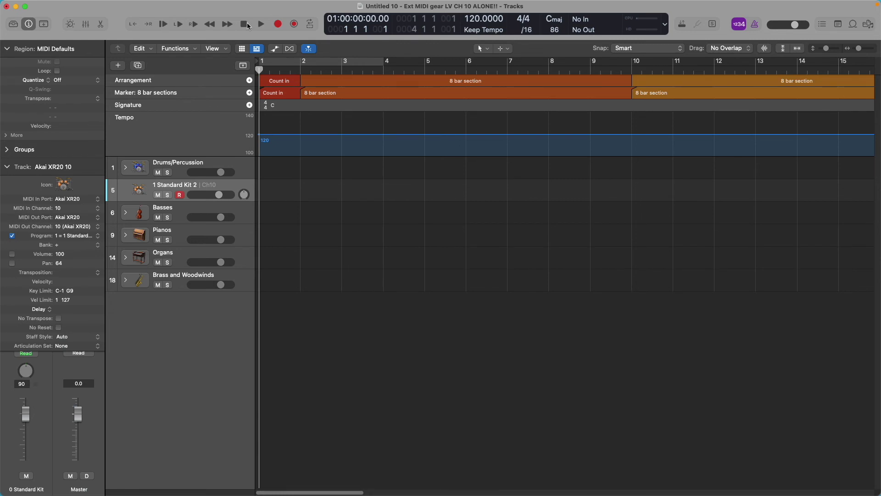
left_click(262, 24)
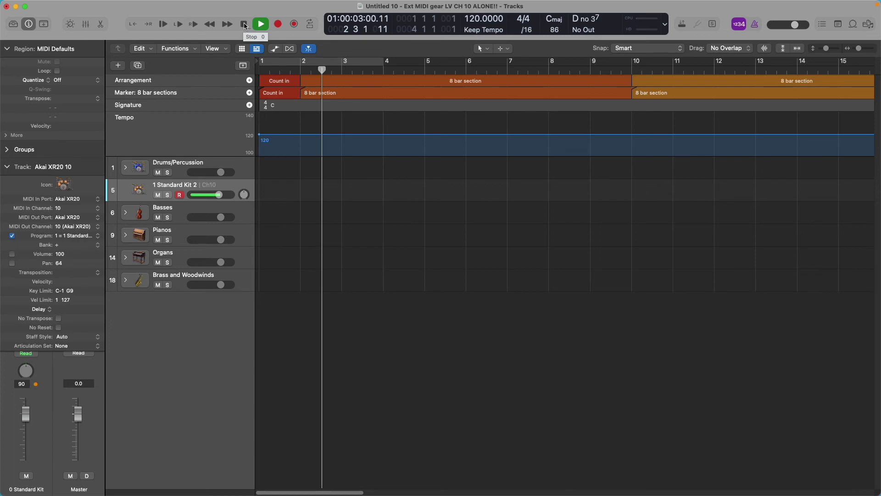
left_click(245, 26)
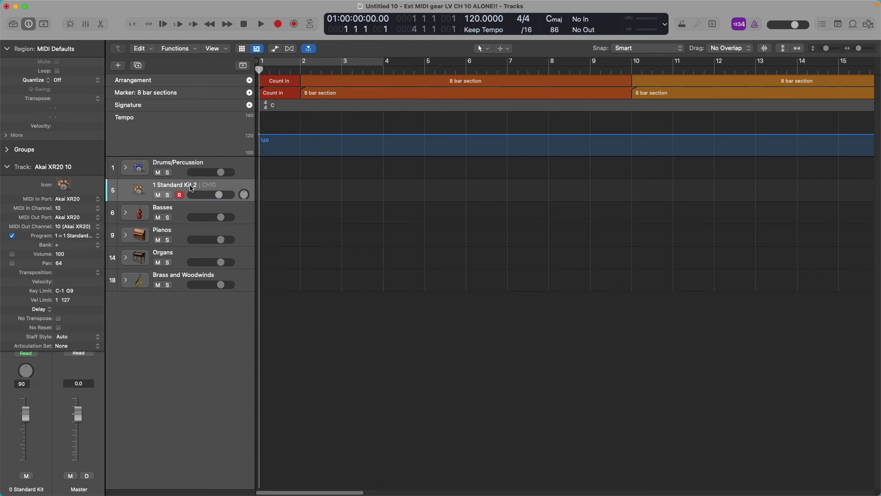
Set the project tempo to 70 BPM.
left_click(486, 19)
left_click(486, 21)
type("70")
key("Return")
Record about six bars of the drum machine's MIDI pattern onto the Akai XR20 track and play the recording back.
left_click(278, 24)
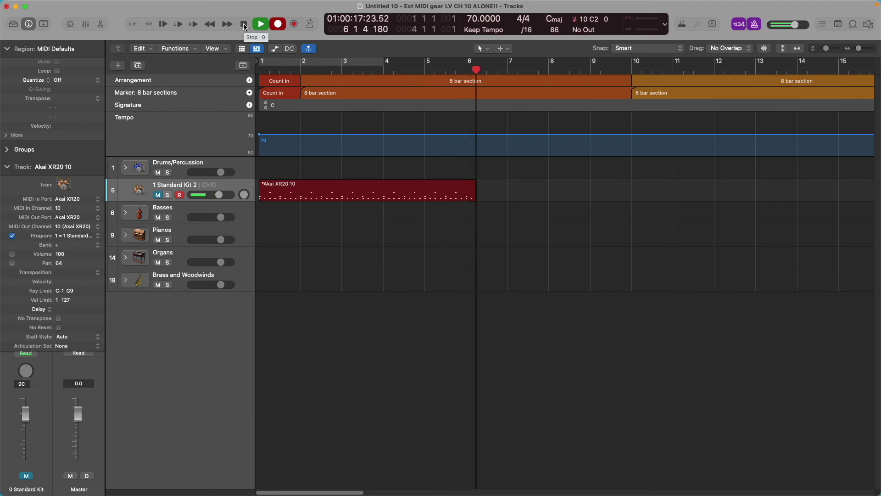
left_click(243, 25)
left_click(244, 24)
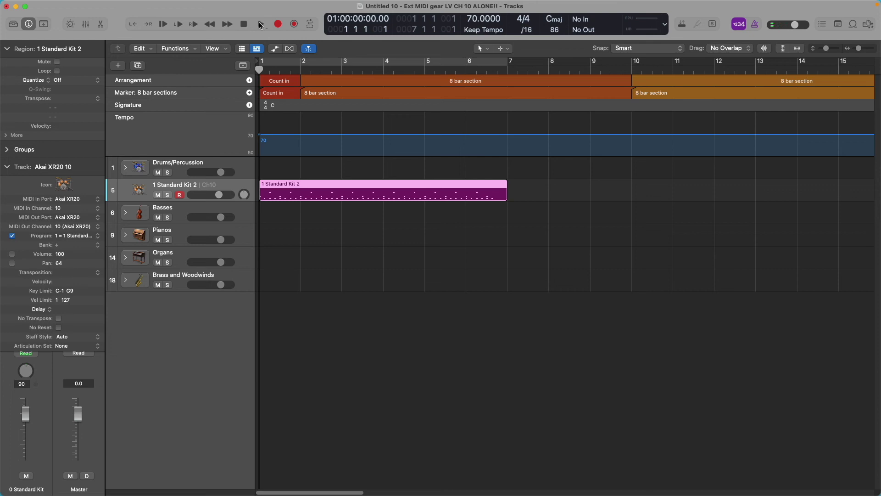
left_click(261, 24)
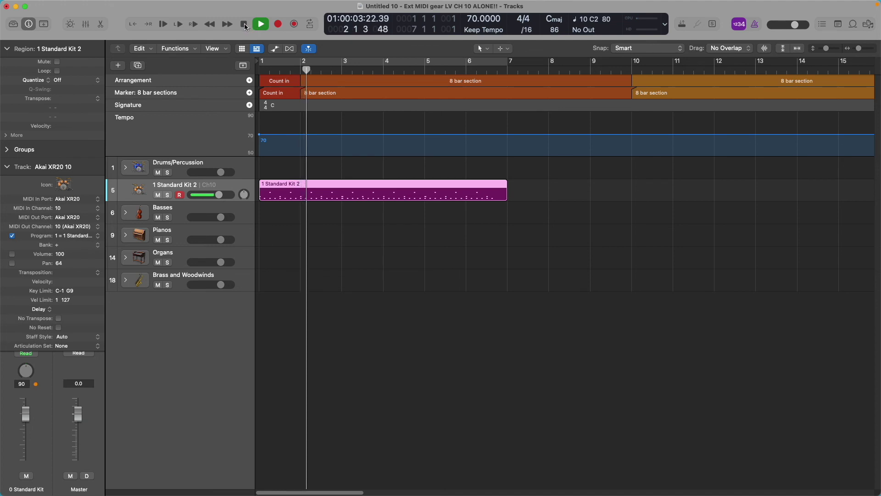
left_click(244, 25)
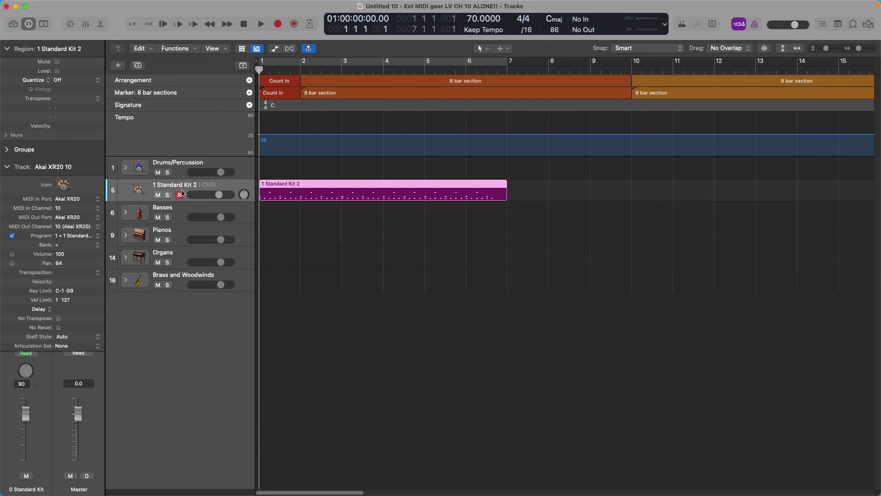
Switch the Akai XR20 track's program to 2 and audition the recorded region with it.
left_click(99, 230)
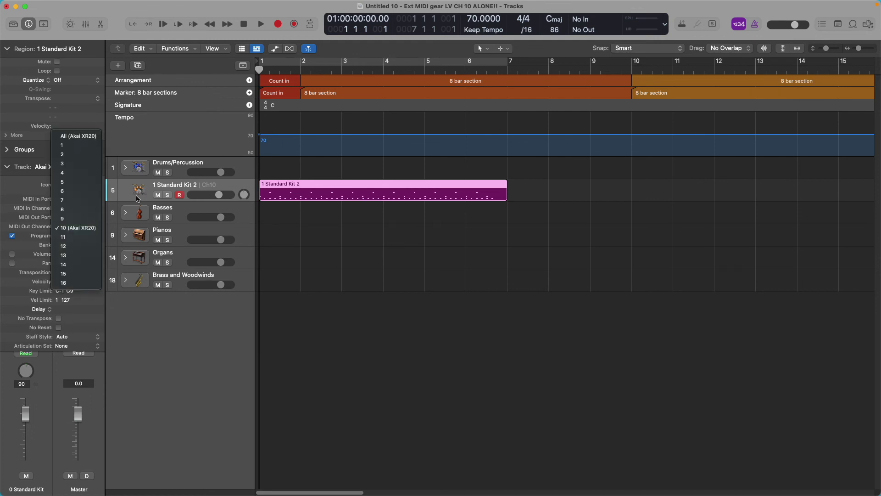
left_click(100, 230)
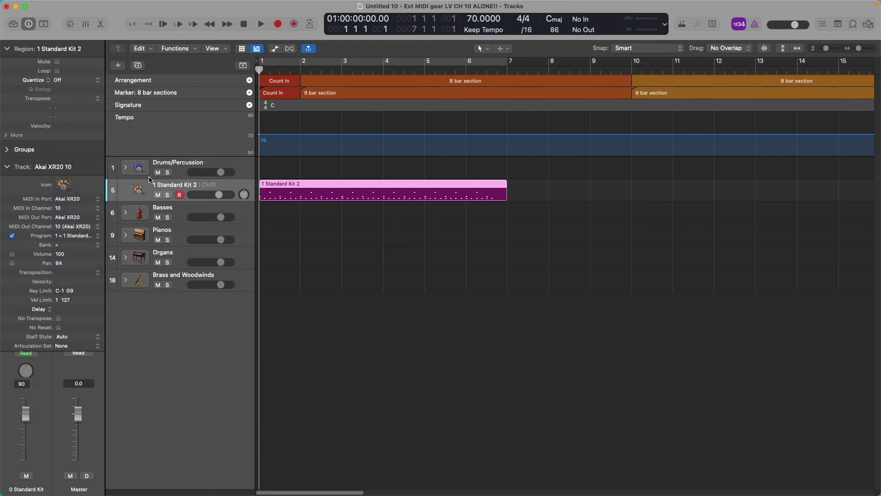
left_click(99, 236)
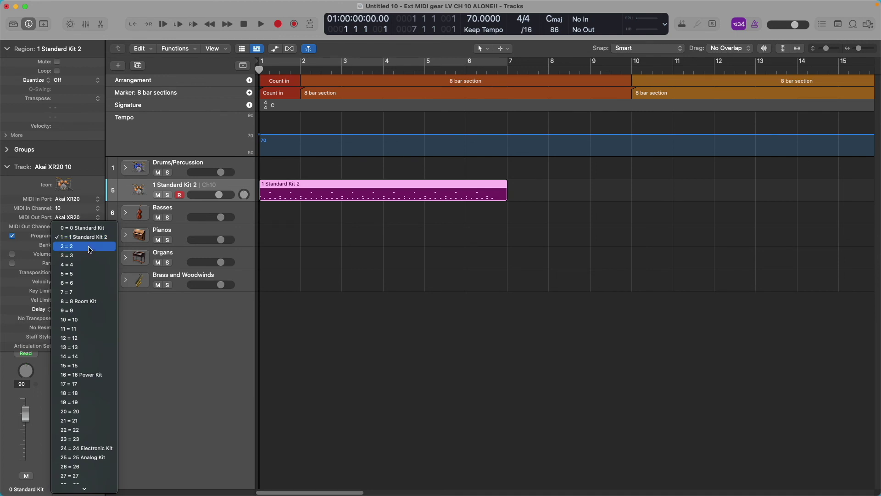
left_click(89, 246)
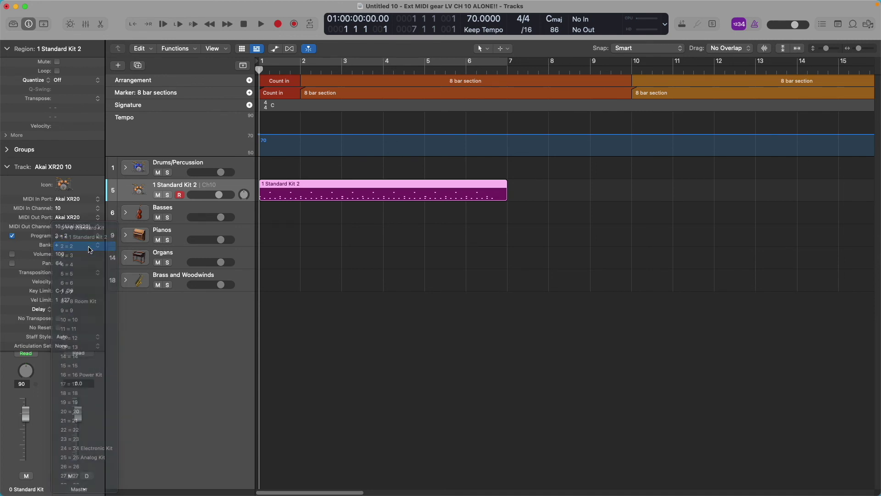
left_click(261, 25)
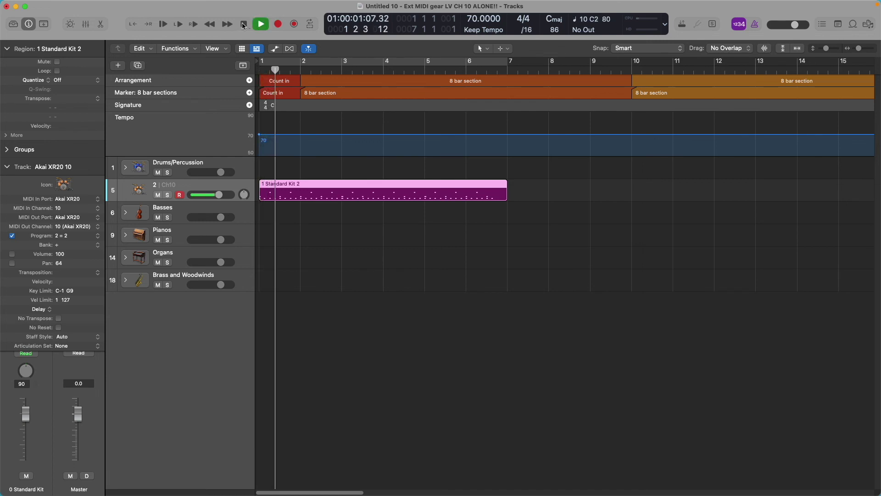
left_click(245, 24)
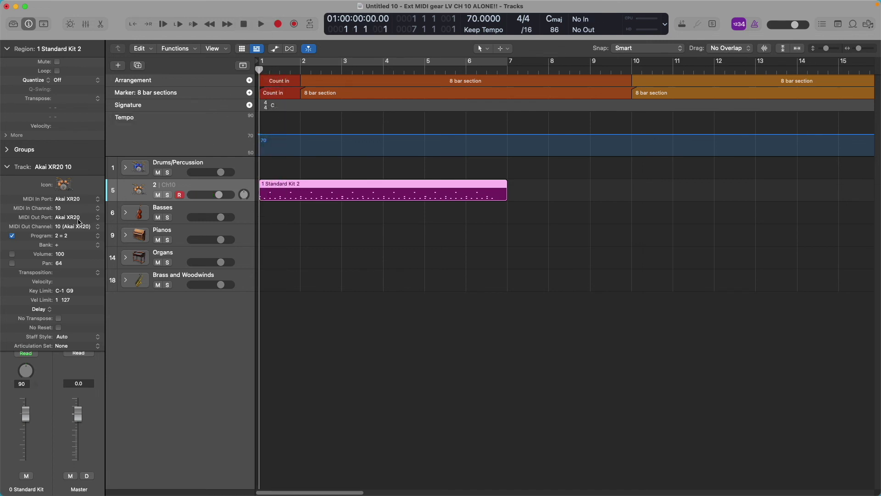
Switch the Akai XR20 track's program to 4 and play the recorded region briefly.
left_click(99, 238)
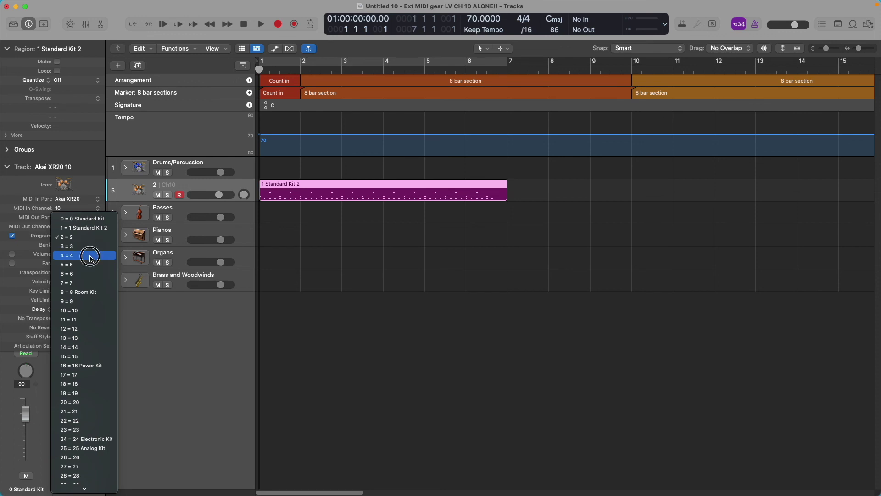
left_click(92, 255)
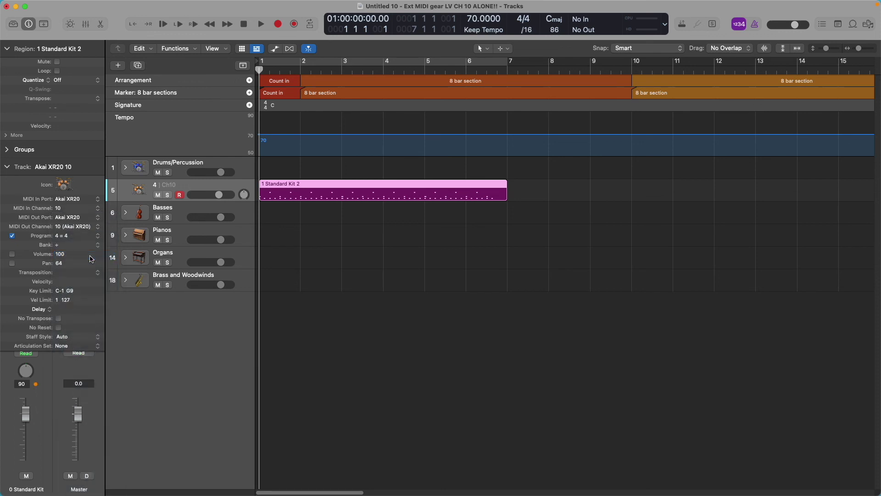
left_click(261, 24)
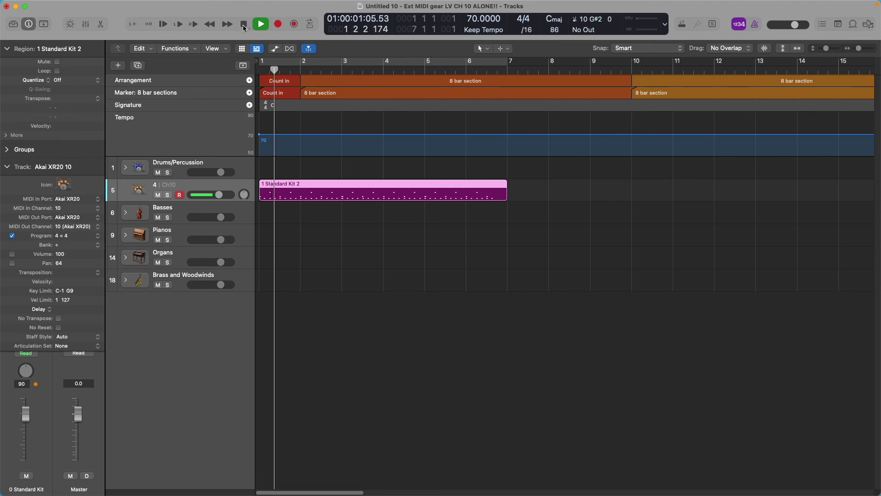
left_click(244, 24)
left_click(244, 25)
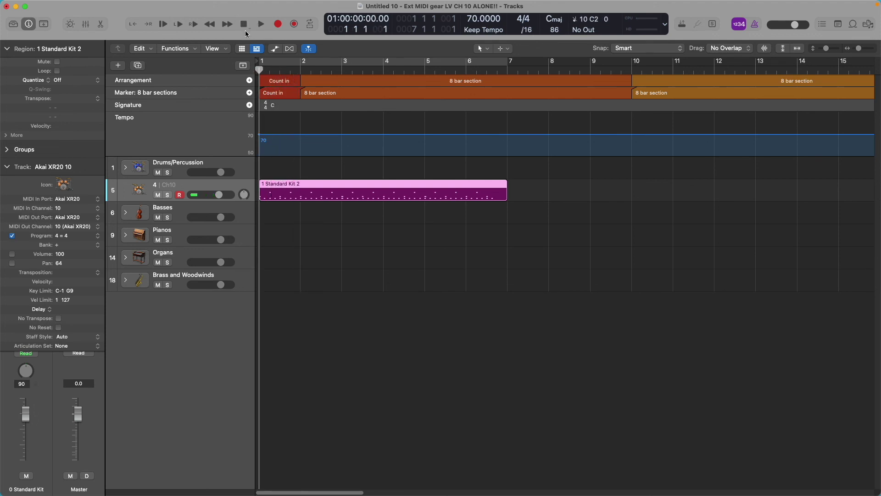
Set the Akai XR20 track's program to 0 Standard Kit and play the recorded region to hear it.
left_click(98, 239)
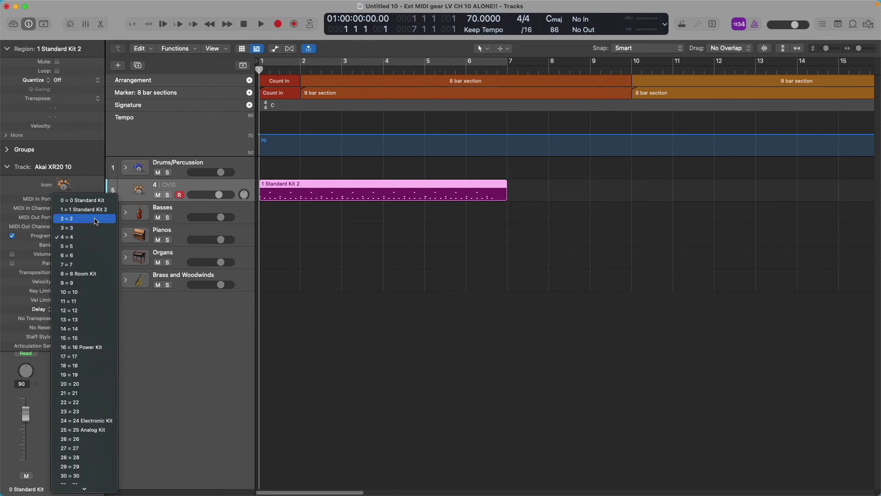
left_click(101, 203)
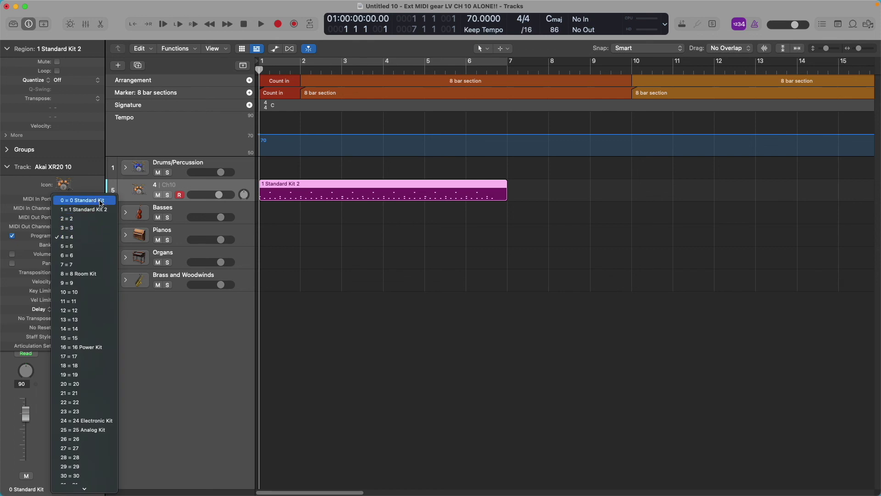
left_click(260, 24)
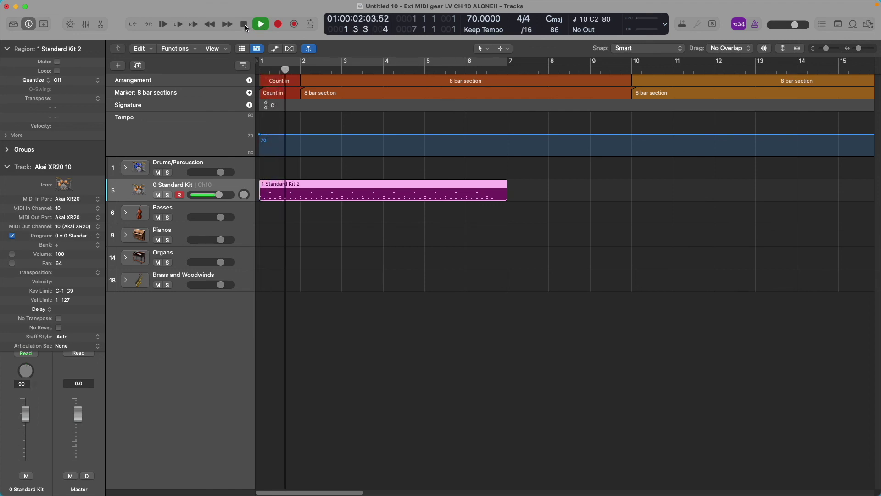
left_click(245, 25)
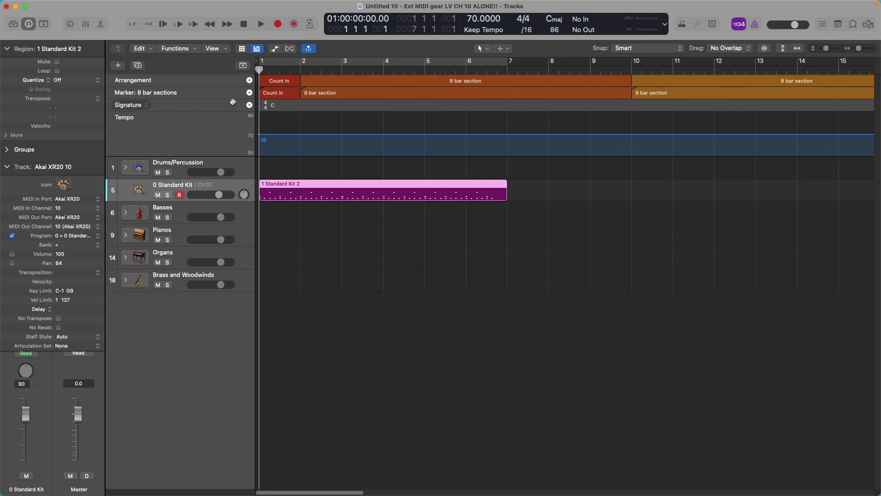
mouse_move(715, 3)
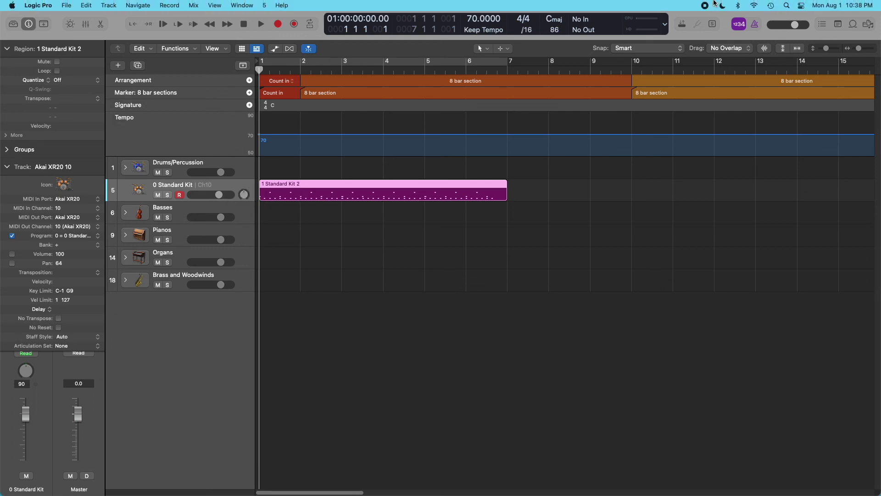